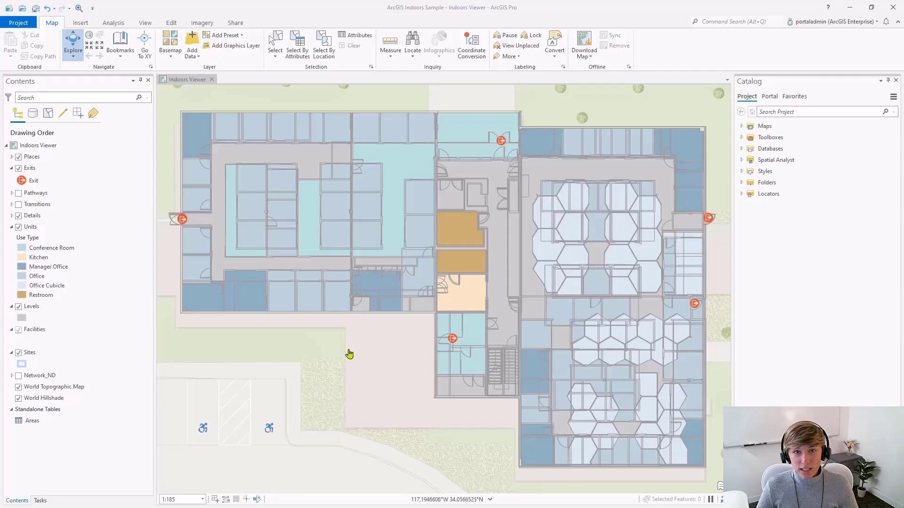
In the Indoors Viewer map's Indoor Layers properties, set Facilities as the facilities layer and Levels as floors
{"action": "left_click", "coordinate": [58, 329]}
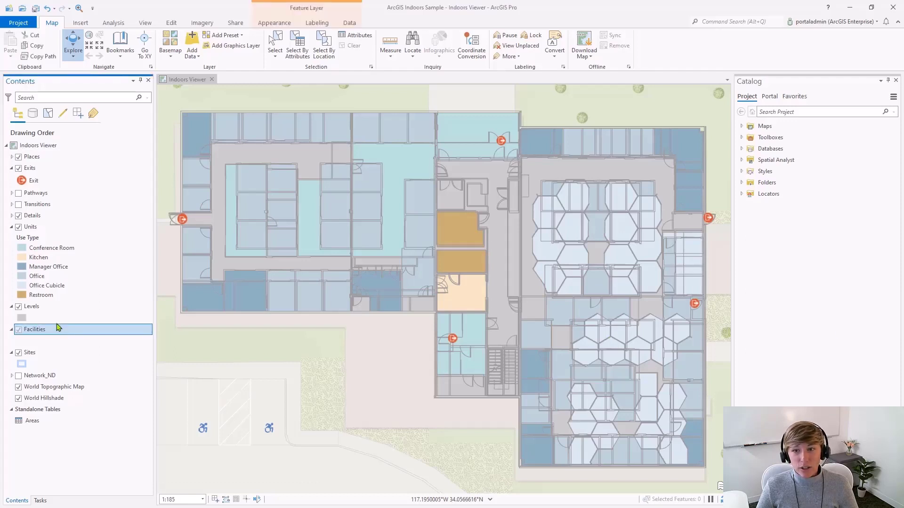
{"action": "left_click", "coordinate": [57, 309]}
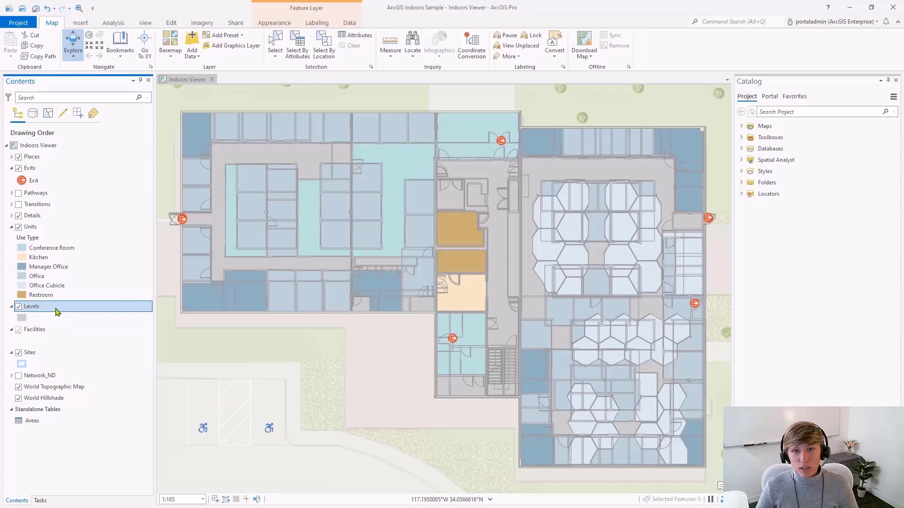
{"action": "right_click", "coordinate": [56, 149]}
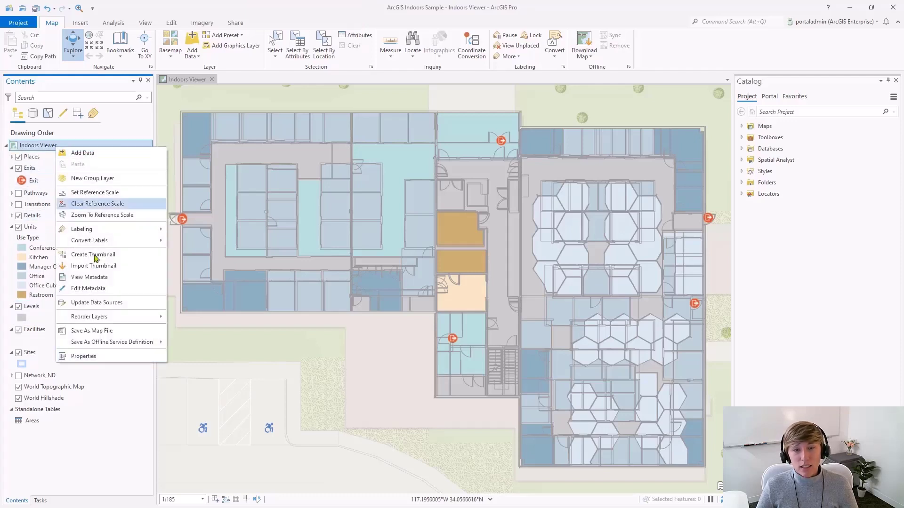
{"action": "left_click", "coordinate": [112, 357]}
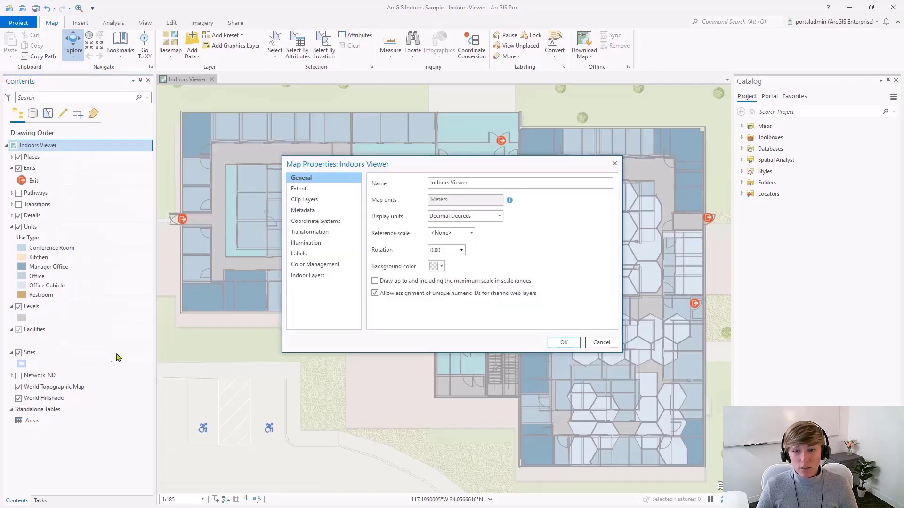
{"action": "left_click", "coordinate": [301, 278]}
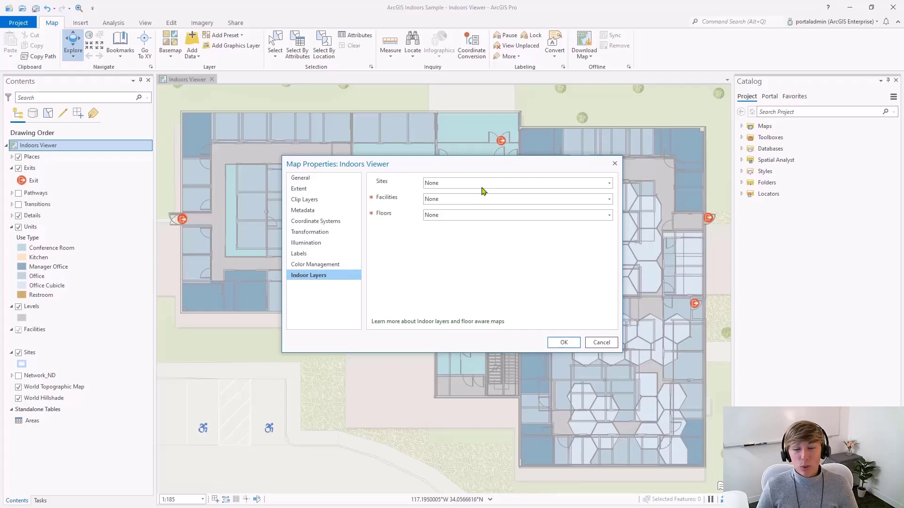
{"action": "left_click", "coordinate": [463, 198]}
{"action": "left_click", "coordinate": [454, 220]}
{"action": "left_click", "coordinate": [455, 216]}
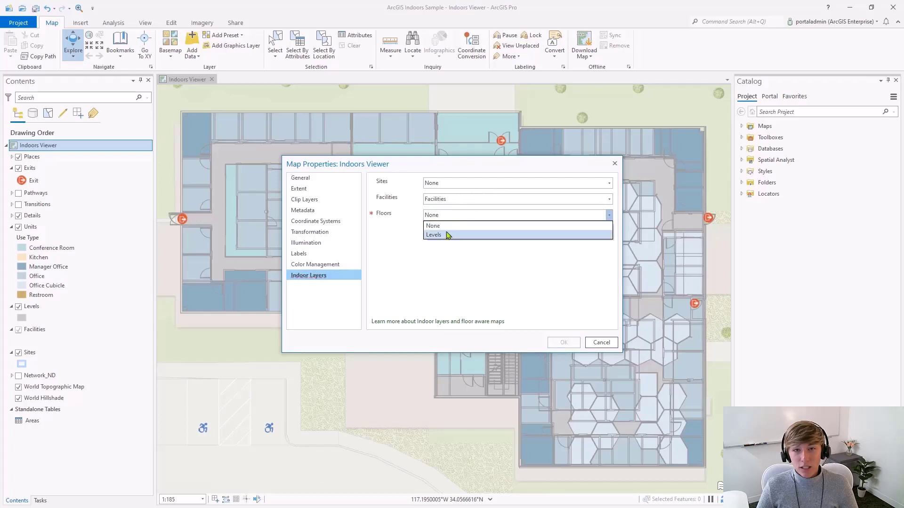
{"action": "left_click", "coordinate": [451, 234]}
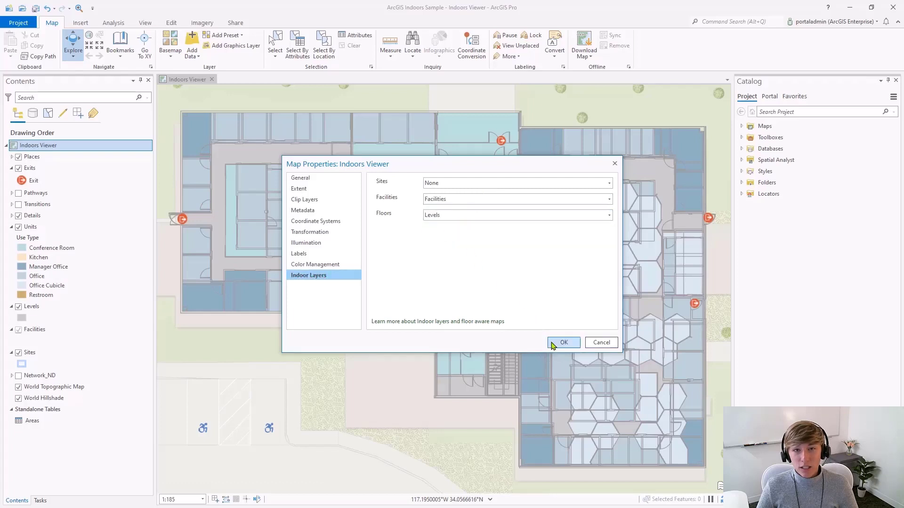
Apply the indoor layer settings to the Indoors Viewer map, then select the Facilities layer
{"action": "left_click", "coordinate": [553, 346]}
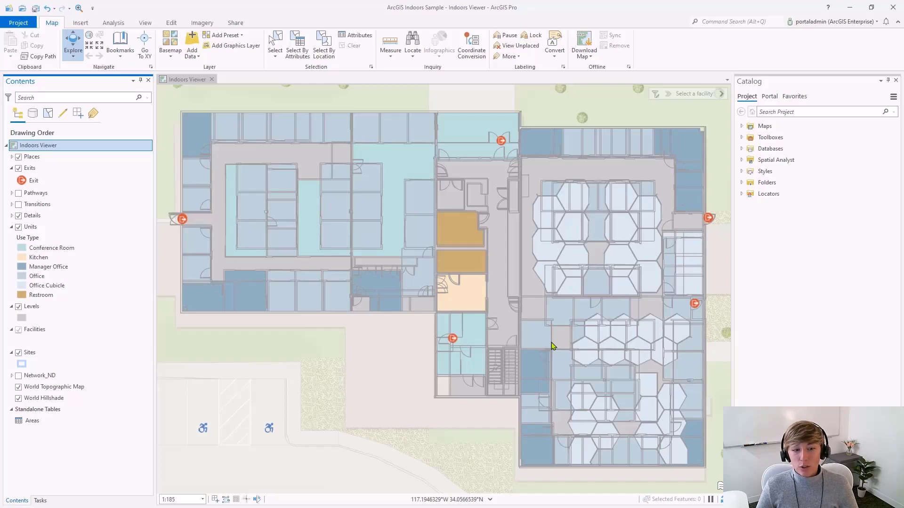
{"action": "left_click", "coordinate": [34, 329]}
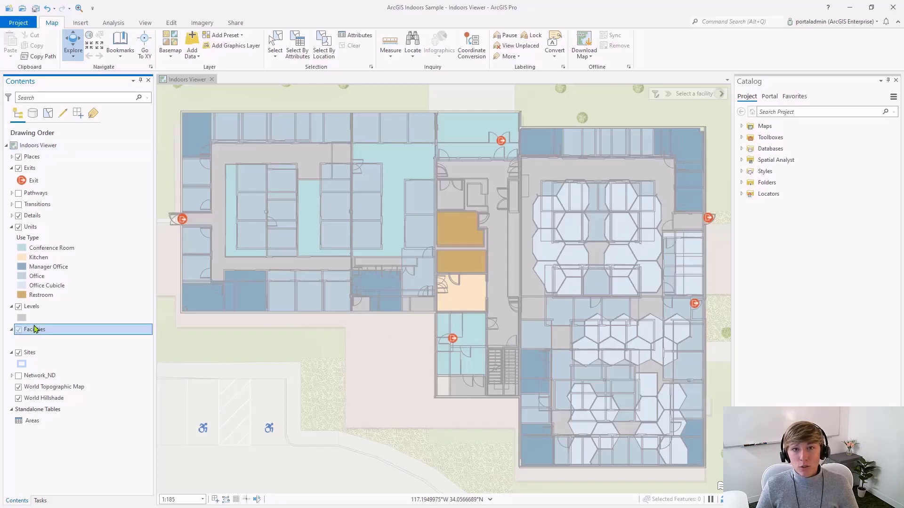
{"action": "right_click", "coordinate": [34, 329]}
{"action": "left_click", "coordinate": [83, 54]}
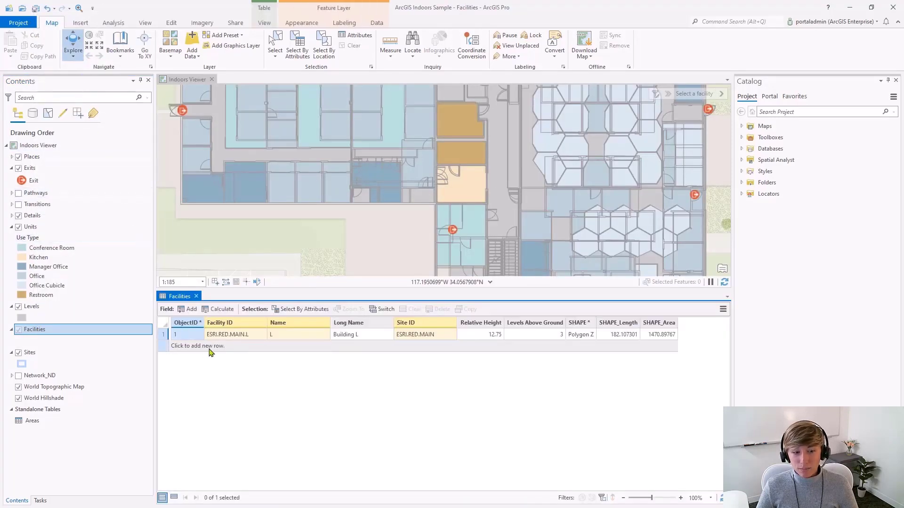
{"action": "left_click", "coordinate": [84, 307]}
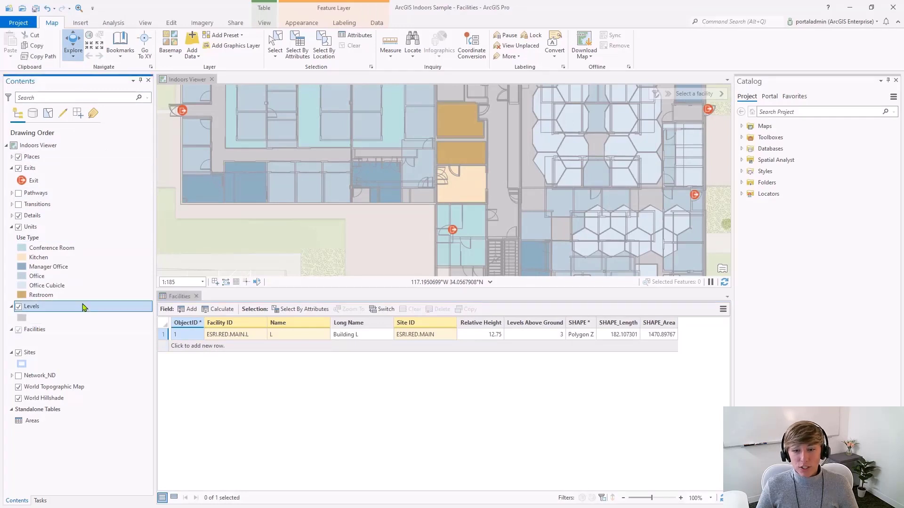
{"action": "key", "text": "ctrl+t"}
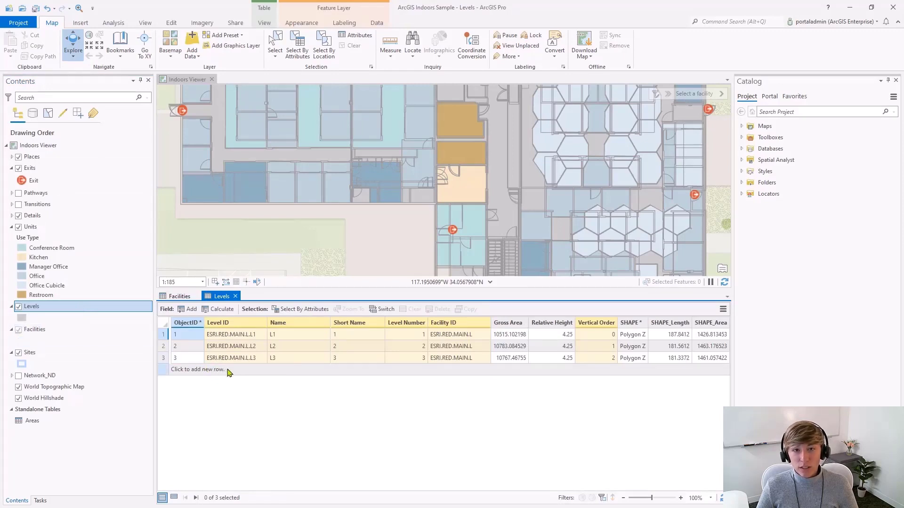
{"action": "left_click", "coordinate": [100, 357]}
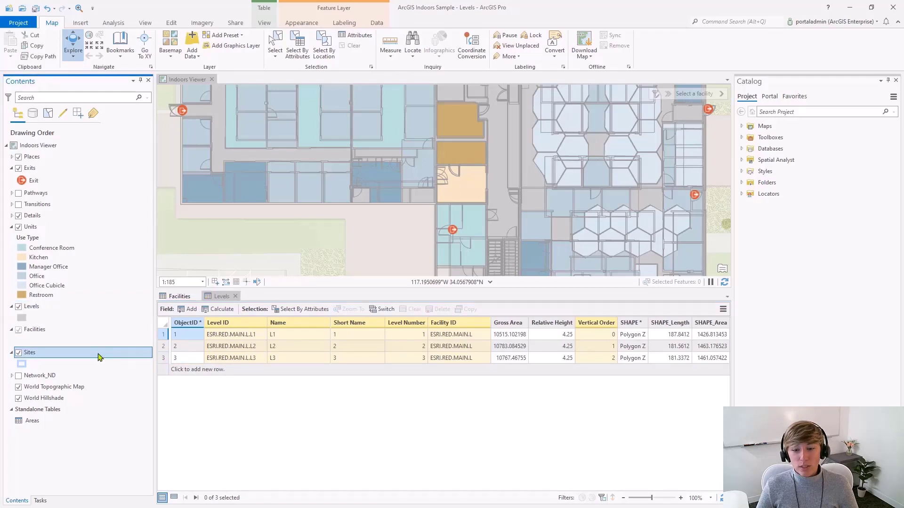
{"action": "key", "text": "ctrl+t"}
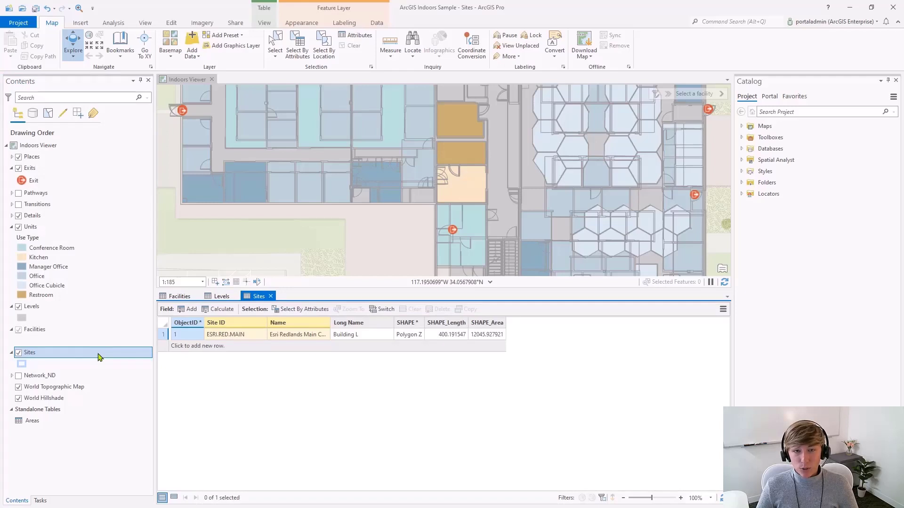
{"action": "left_click", "coordinate": [270, 296]}
{"action": "left_click", "coordinate": [235, 296]}
{"action": "left_click", "coordinate": [195, 296]}
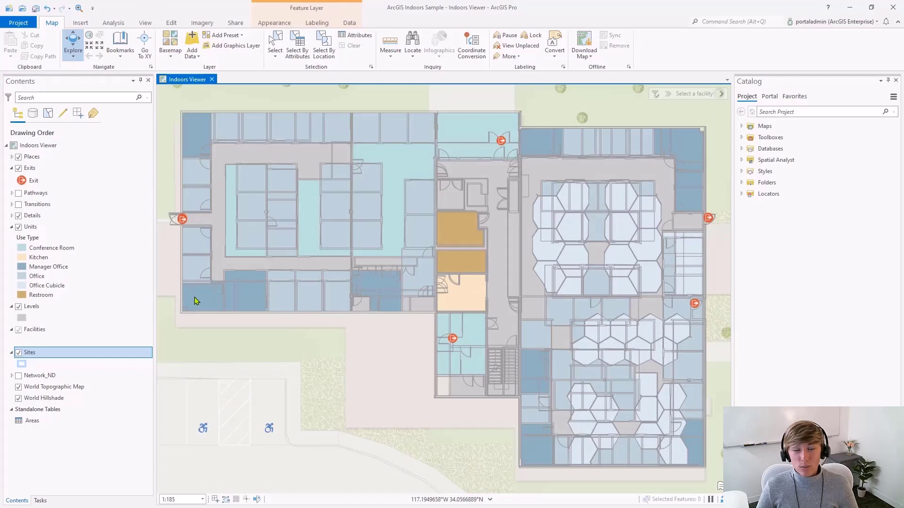
Set the Units layer's floor field to Level ID and apply it
{"action": "right_click", "coordinate": [39, 227]}
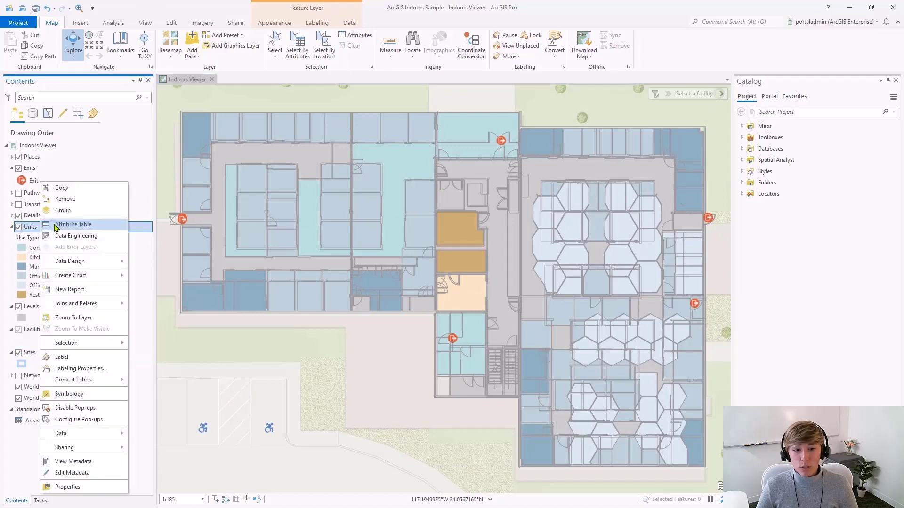
{"action": "left_click", "coordinate": [67, 487]}
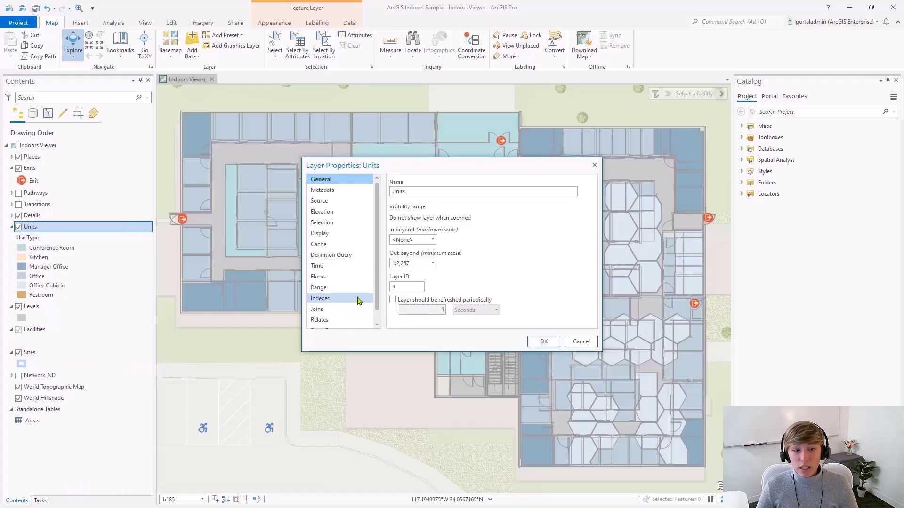
{"action": "left_click", "coordinate": [345, 278]}
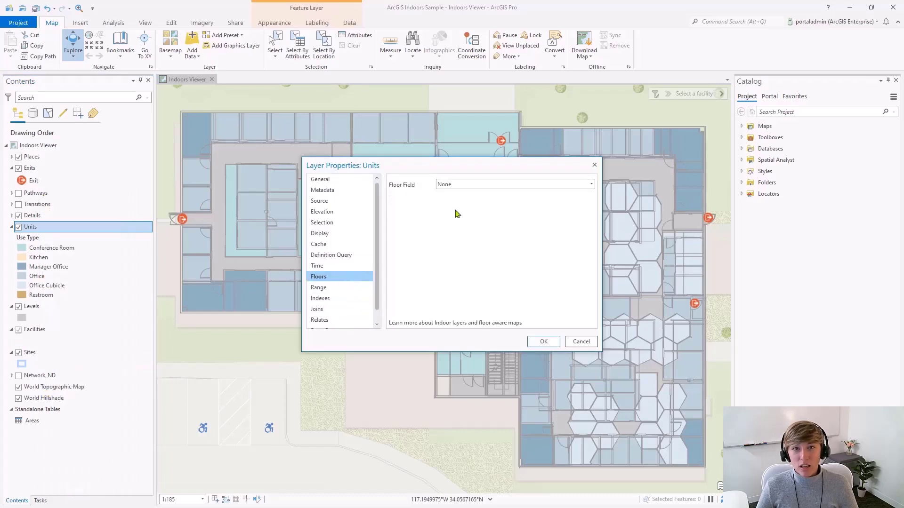
{"action": "left_click", "coordinate": [478, 185]}
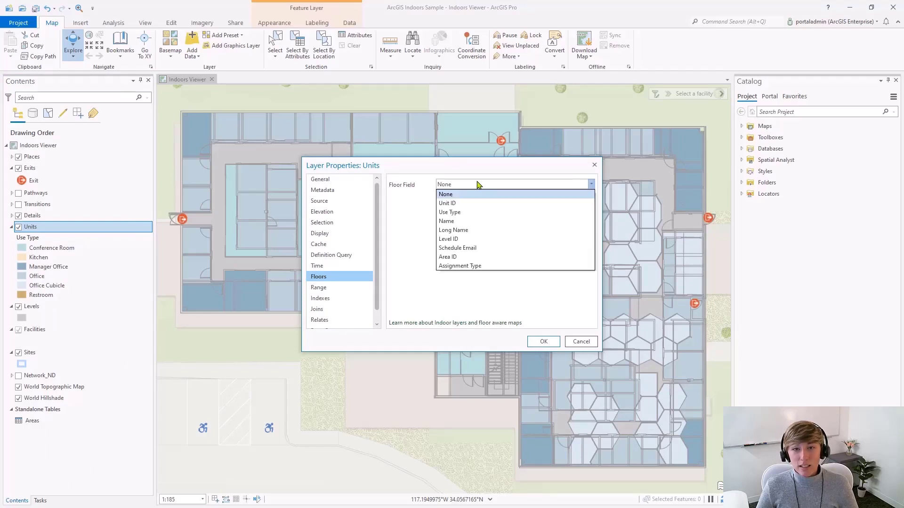
{"action": "left_click", "coordinate": [449, 239]}
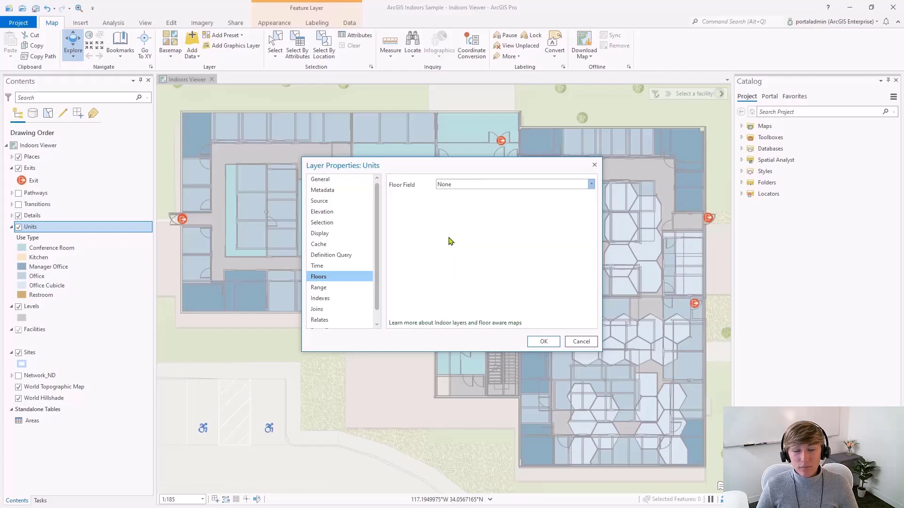
{"action": "left_click", "coordinate": [542, 342]}
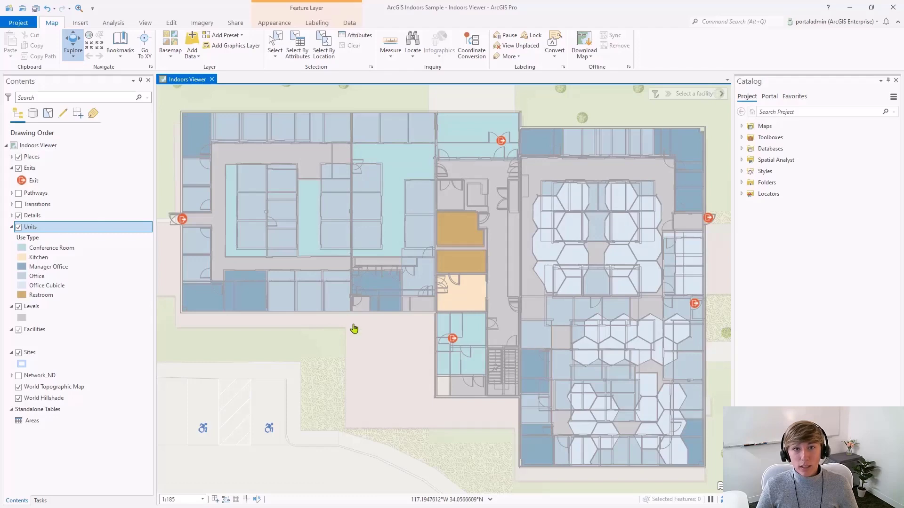
{"action": "left_click", "coordinate": [77, 309]}
{"action": "right_click", "coordinate": [77, 312]}
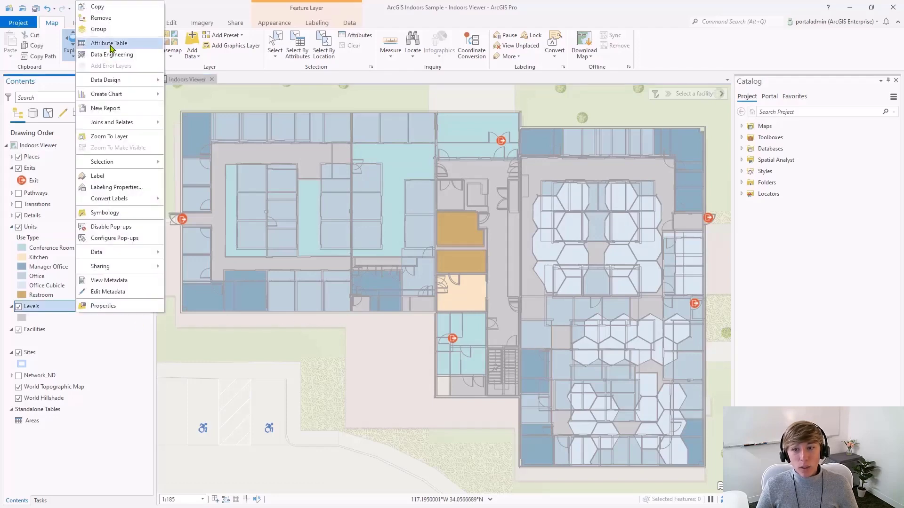
{"action": "left_click", "coordinate": [109, 43]}
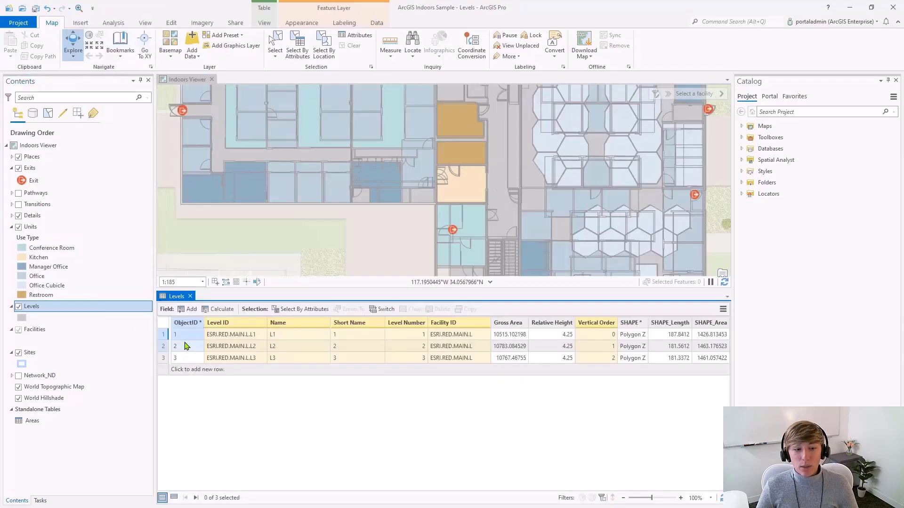
{"action": "right_click", "coordinate": [34, 227]}
{"action": "left_click", "coordinate": [34, 230]}
{"action": "left_click_drag", "start_coordinate": [215, 296], "coordinate": [431, 400]}
{"action": "left_click_drag", "start_coordinate": [227, 486], "coordinate": [313, 485]}
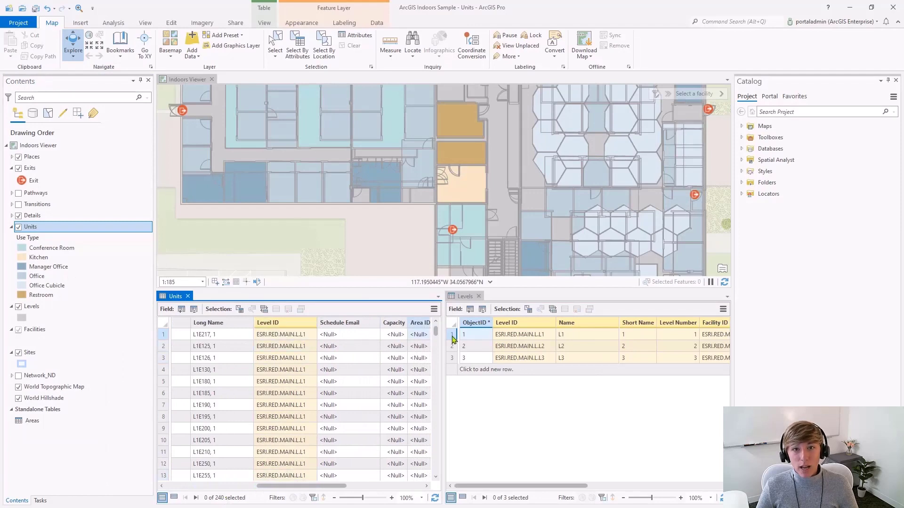
{"action": "left_click", "coordinate": [188, 296]}
{"action": "left_click", "coordinate": [188, 297]}
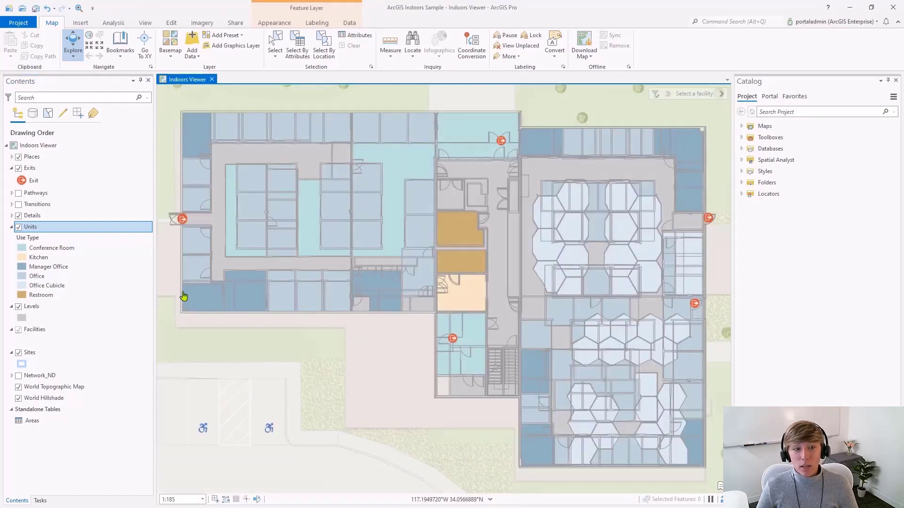
Confirm the floor field setting in the Places layer's properties
{"action": "right_click", "coordinate": [33, 158]}
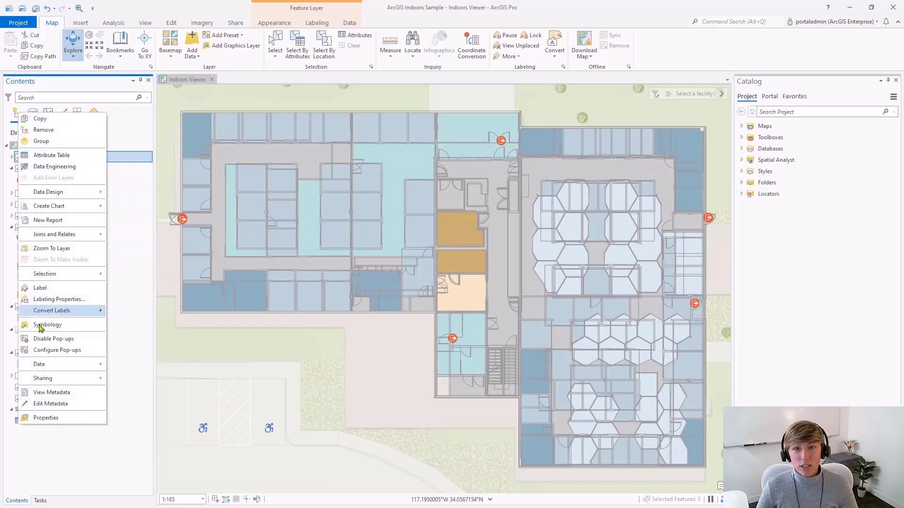
{"action": "left_click", "coordinate": [42, 418]}
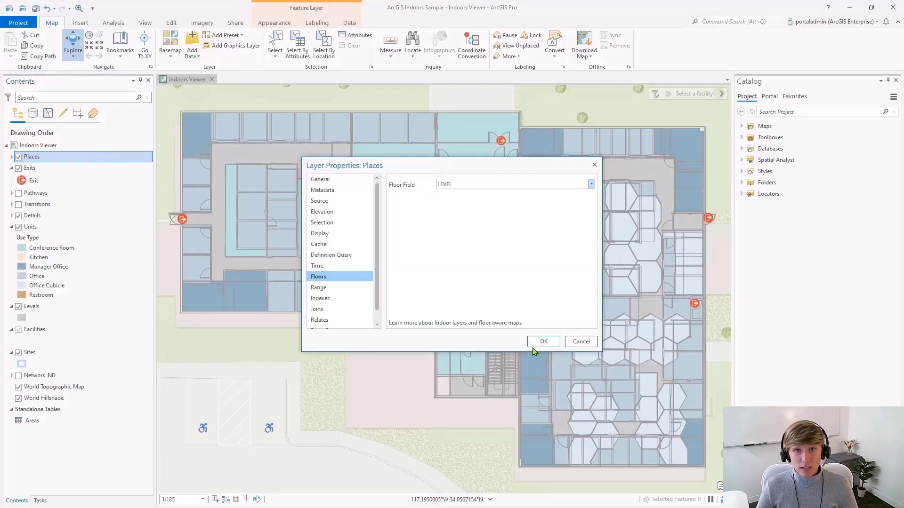
{"action": "left_click", "coordinate": [542, 342]}
Choose and apply a floor field for the Exits layer
{"action": "right_click", "coordinate": [46, 169]}
{"action": "left_click", "coordinate": [72, 474]}
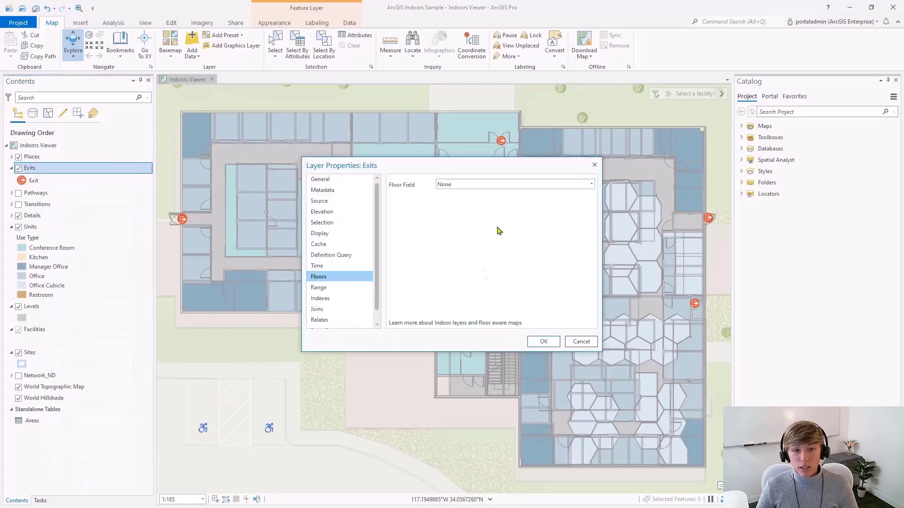
{"action": "left_click", "coordinate": [528, 184]}
{"action": "left_click", "coordinate": [478, 219]}
{"action": "left_click", "coordinate": [534, 346]}
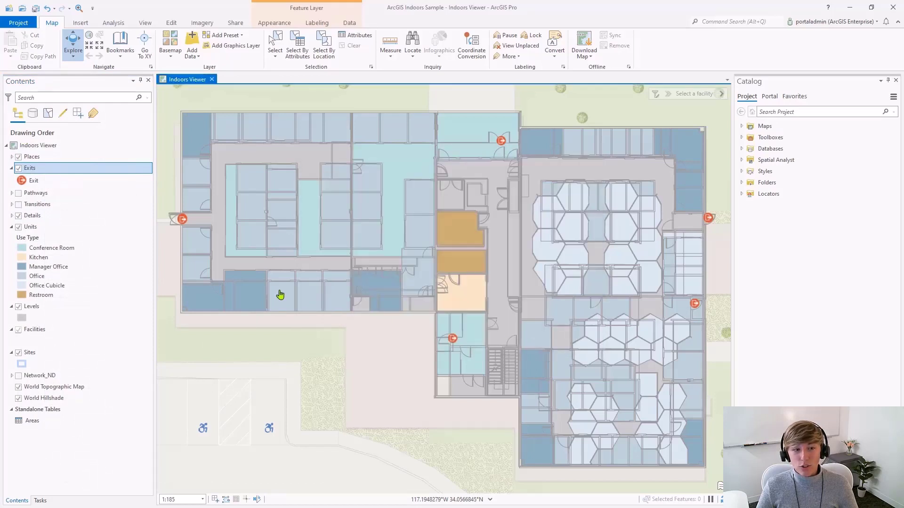
Set the Details layer's floor field to Level ID and apply it
{"action": "right_click", "coordinate": [45, 216]}
{"action": "left_click", "coordinate": [88, 499]}
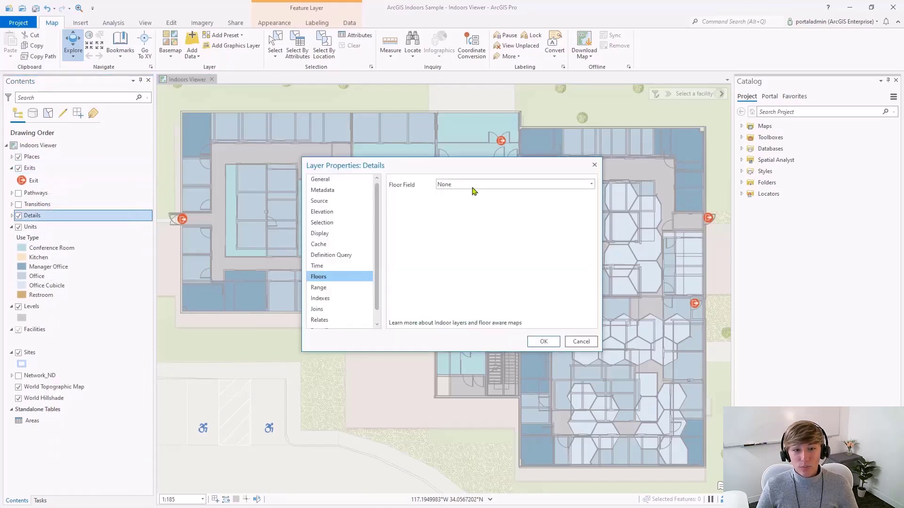
{"action": "left_click", "coordinate": [528, 184]}
{"action": "left_click", "coordinate": [468, 221]}
{"action": "left_click", "coordinate": [544, 341]}
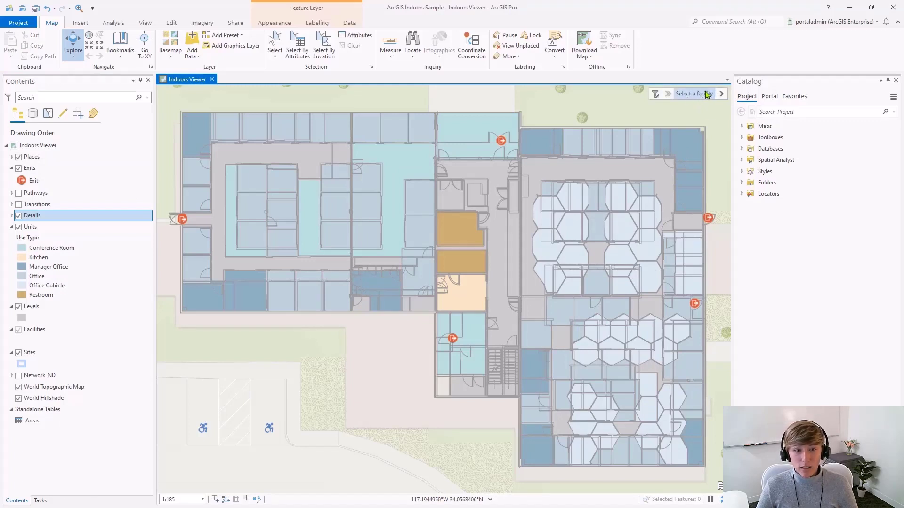
Pick facility L in the floor filter and step the map through floors L2 and L3
{"action": "left_click", "coordinate": [721, 94]}
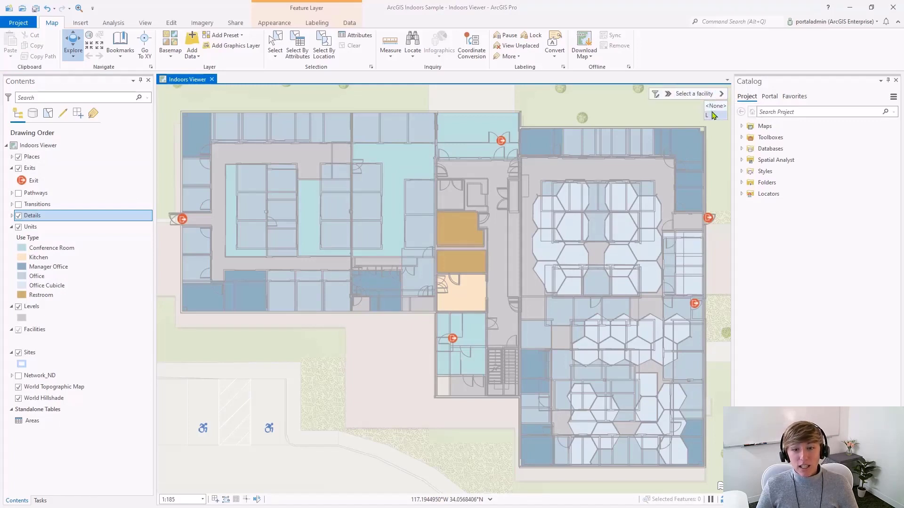
{"action": "left_click", "coordinate": [713, 116]}
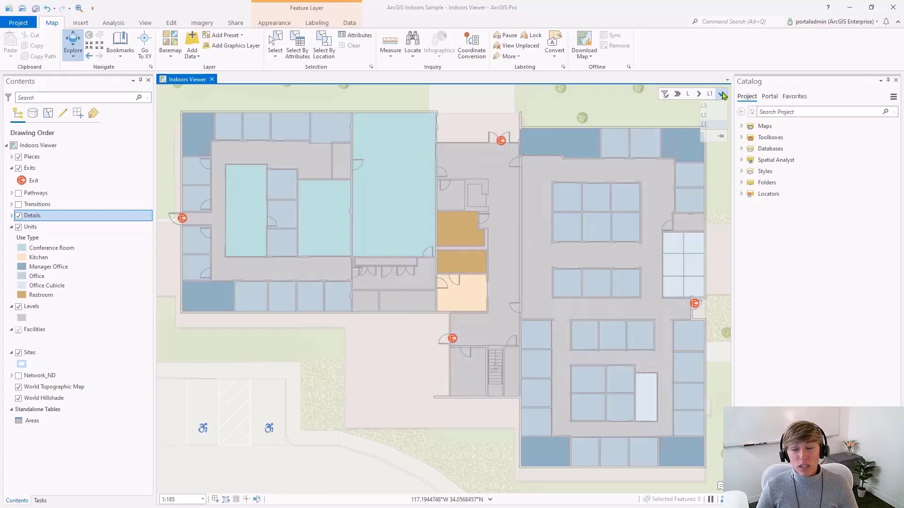
{"action": "left_click", "coordinate": [721, 94]}
{"action": "left_click", "coordinate": [706, 115]}
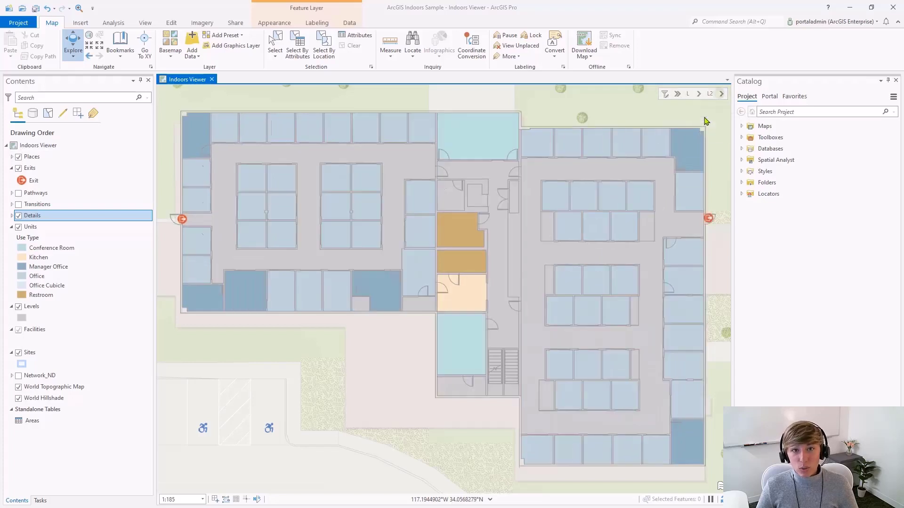
{"action": "left_click", "coordinate": [721, 94]}
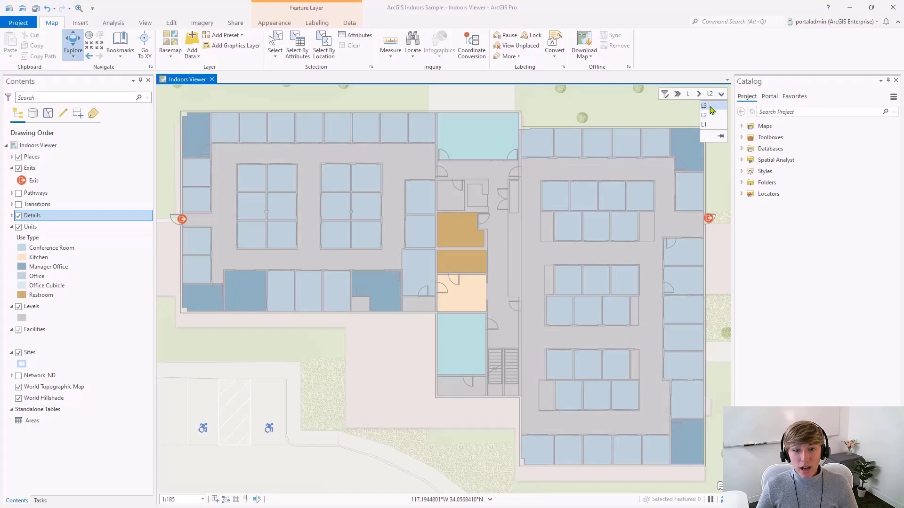
{"action": "left_click", "coordinate": [712, 106]}
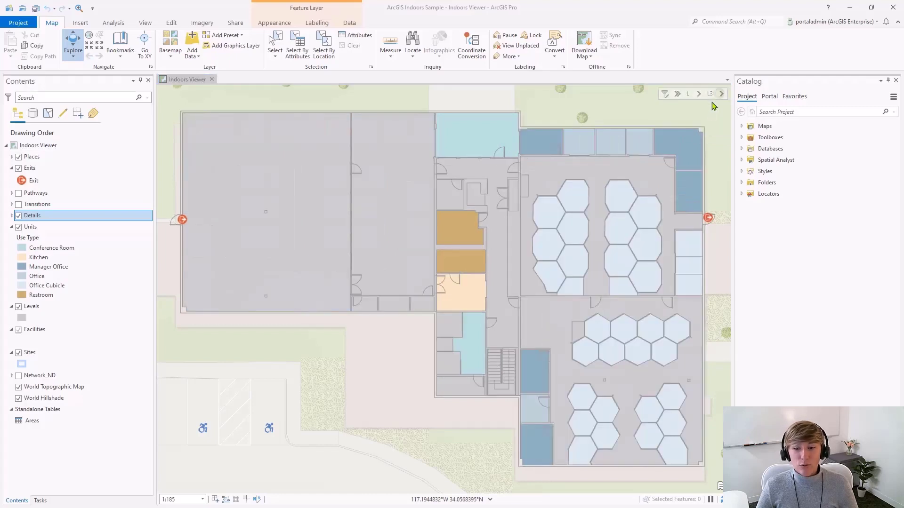
Open the Indoors Viewer - Scene from the project's Maps in the Catalog
{"action": "left_click", "coordinate": [741, 126]}
{"action": "left_click", "coordinate": [761, 149]}
{"action": "double_click", "coordinate": [760, 149]}
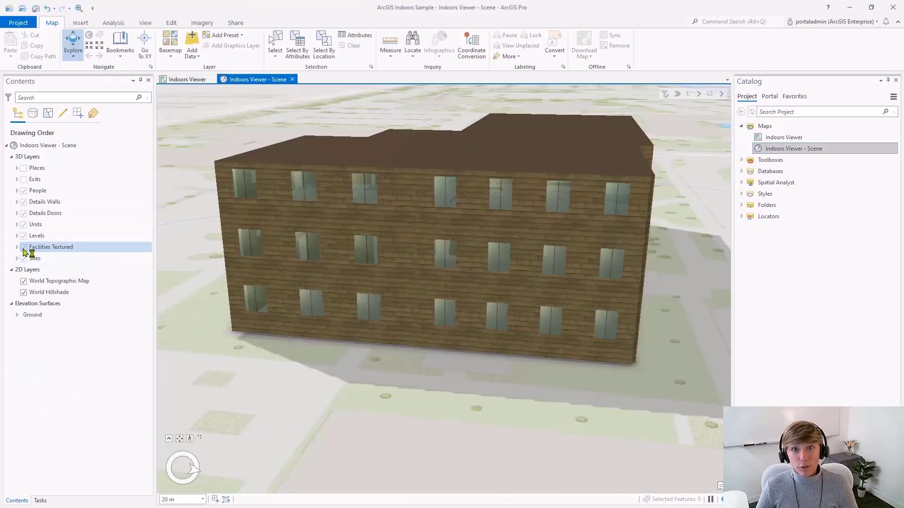
Hide the Facilities Textured shell and turn on the Exits and Places layers
{"action": "left_click", "coordinate": [23, 247]}
{"action": "left_click", "coordinate": [24, 179]}
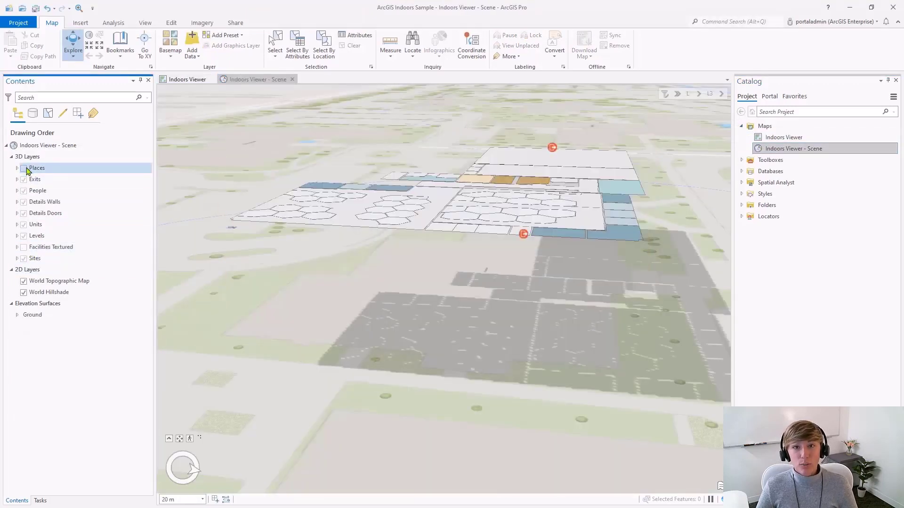
{"action": "left_click", "coordinate": [24, 168]}
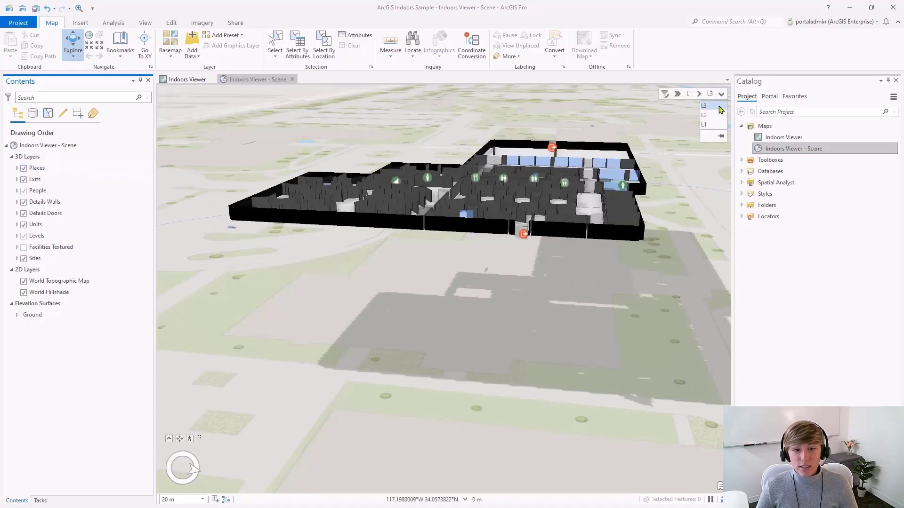
Switch the scene's floor filter to L2 and zoom into the building interior
{"action": "left_click", "coordinate": [721, 100]}
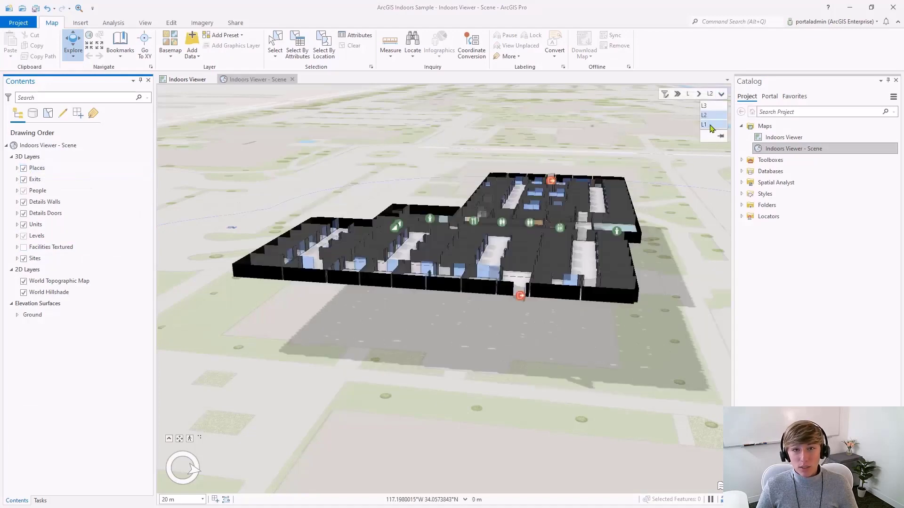
{"action": "scroll", "coordinate": [509, 289], "scroll_direction": "up", "scroll_amount": 3}
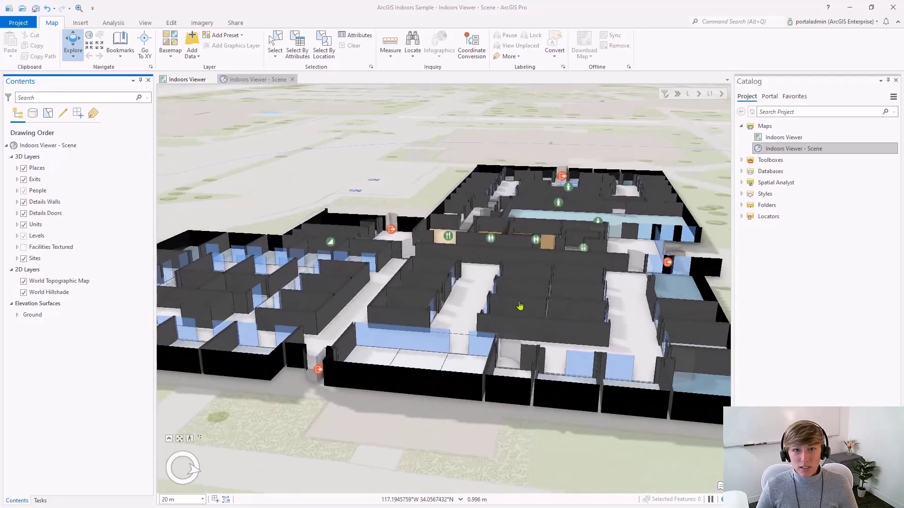
{"action": "scroll", "coordinate": [405, 357], "scroll_direction": "up", "scroll_amount": 5}
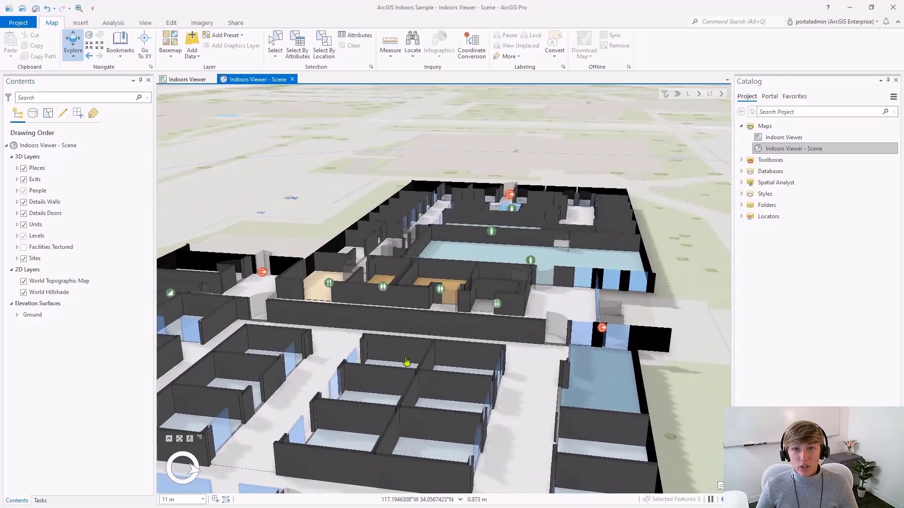